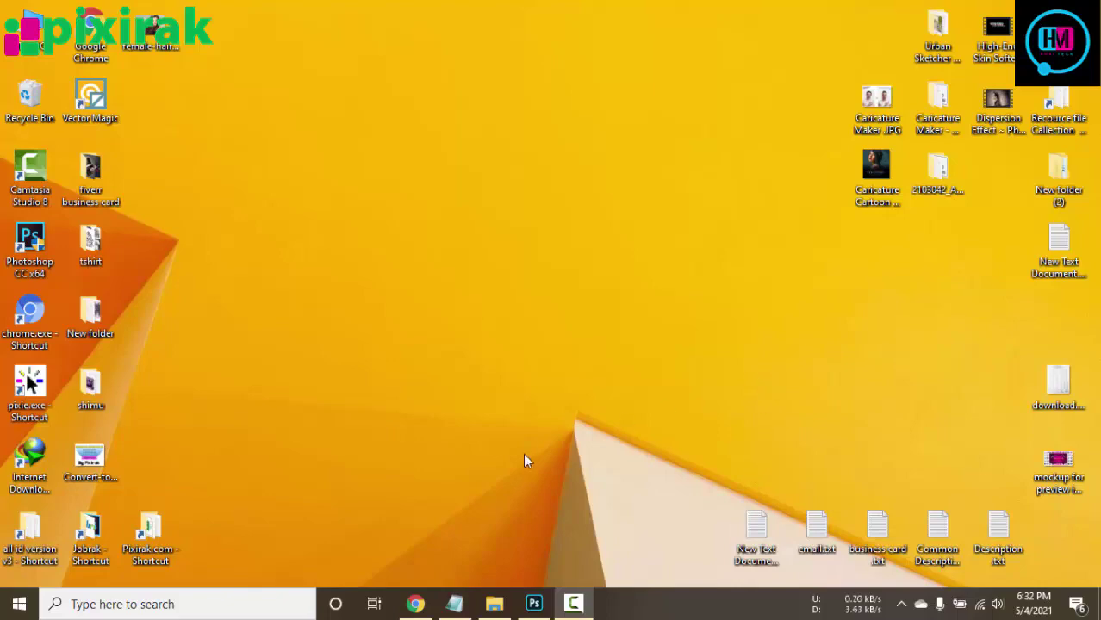
- Open the portrait photo female-hair-transplant-turkey.jpg from the Desktop in Photoshop
left_click(534, 604)
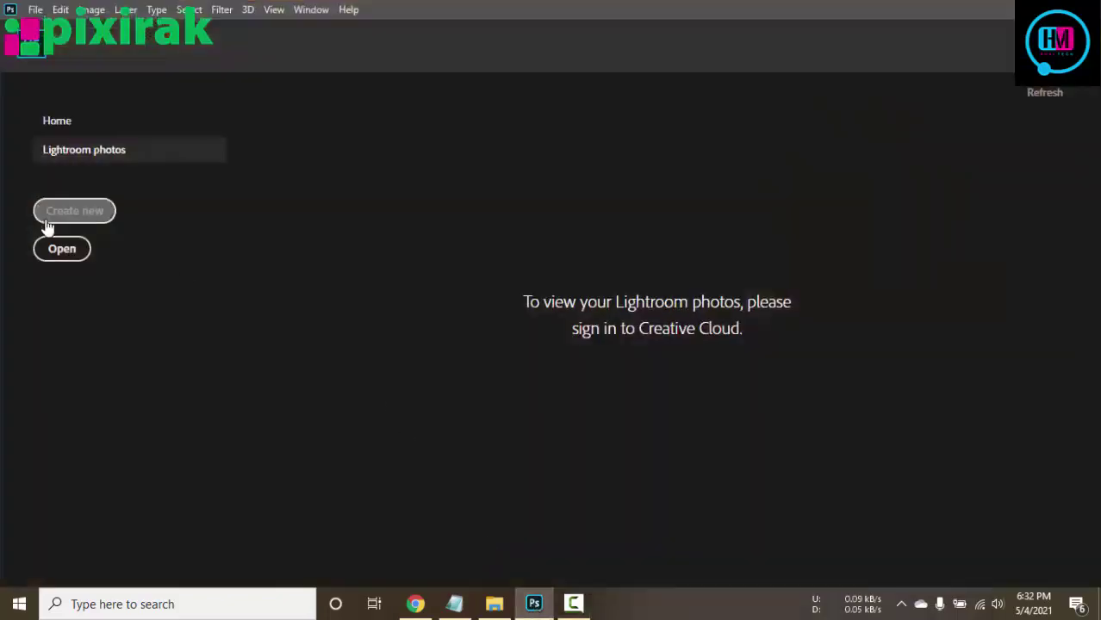
left_click(56, 249)
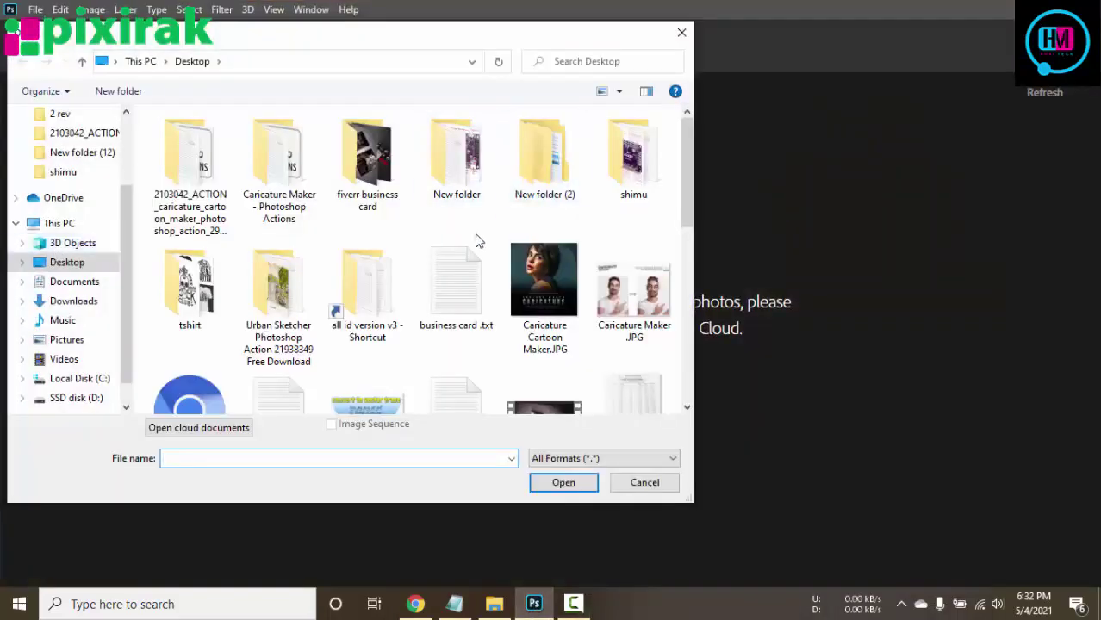
scroll(476, 239, "down", 5)
scroll(336, 234, "up", 1)
left_click(278, 160)
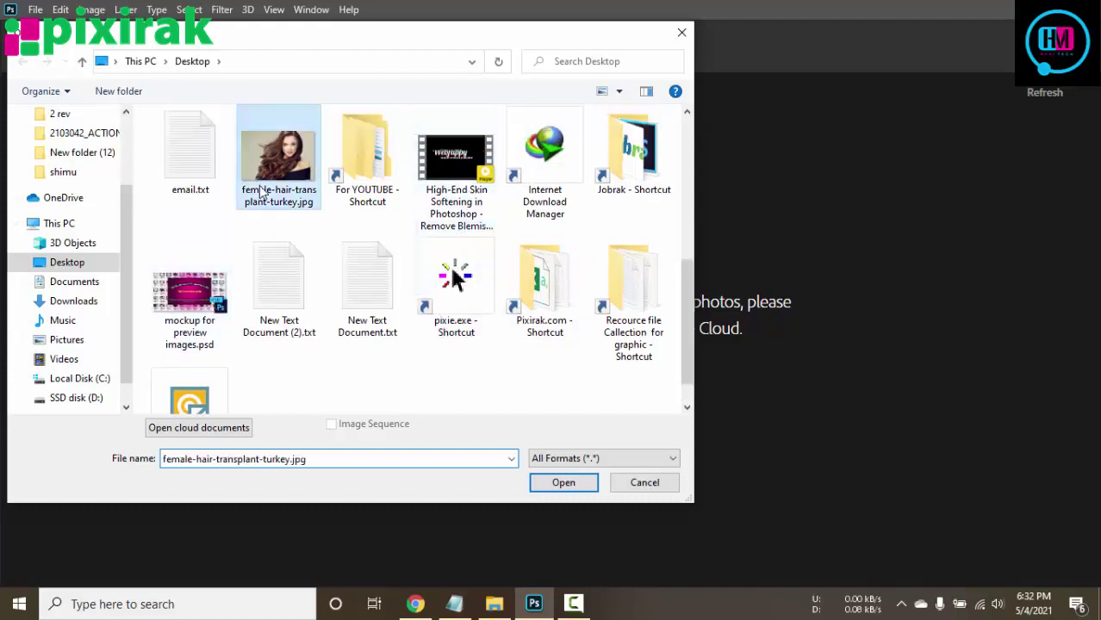
left_click(563, 482)
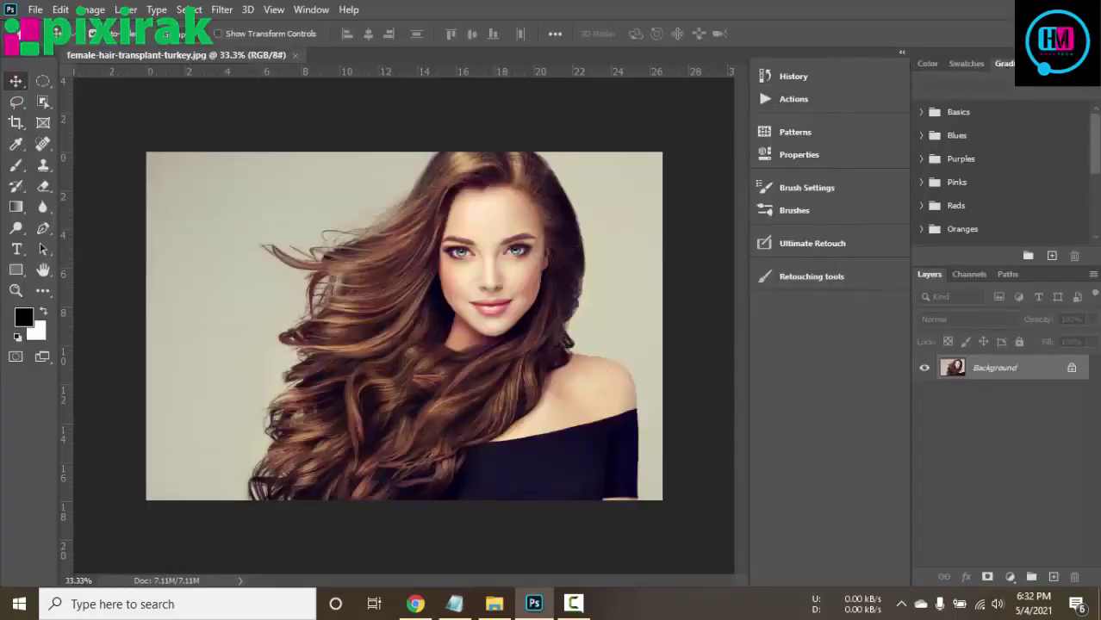
left_click(1092, 54)
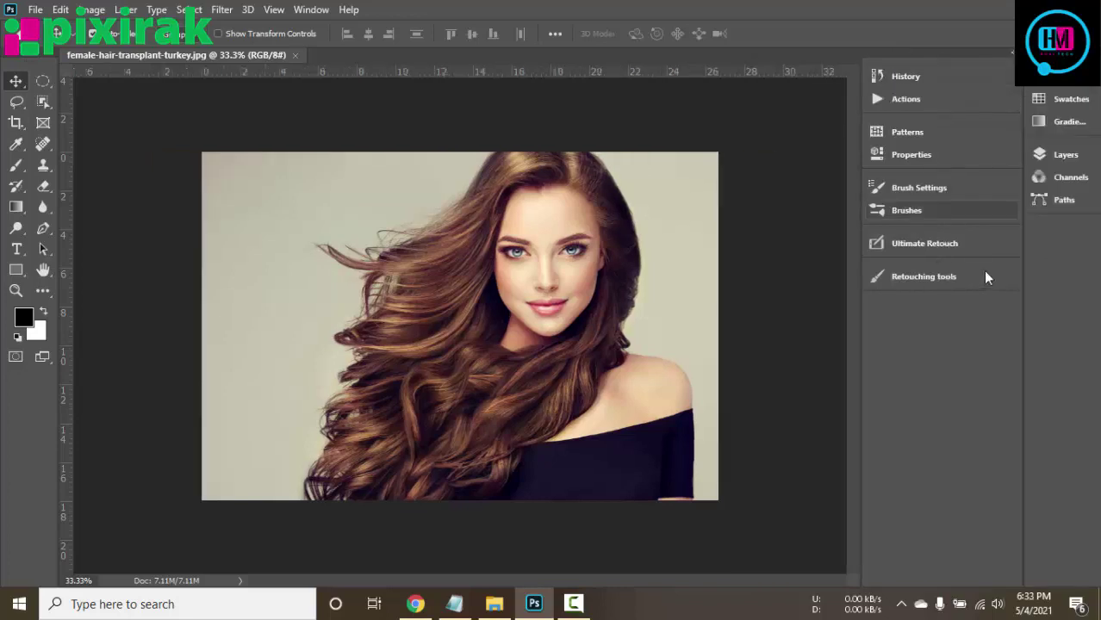
left_click(1092, 54)
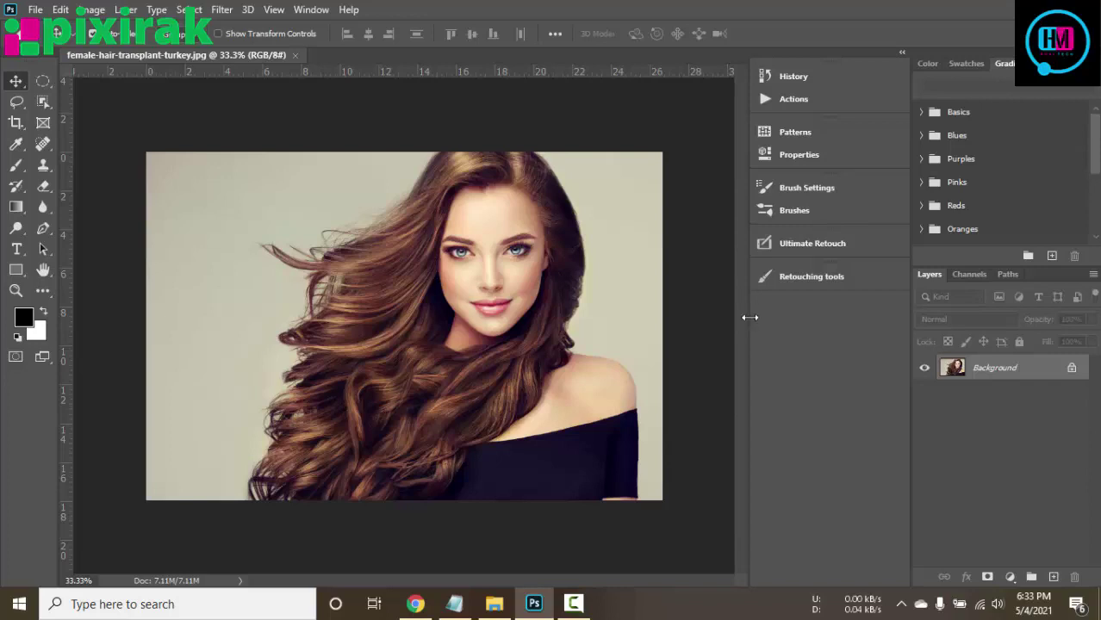
left_click_drag(746, 317, 816, 317)
left_click(853, 100)
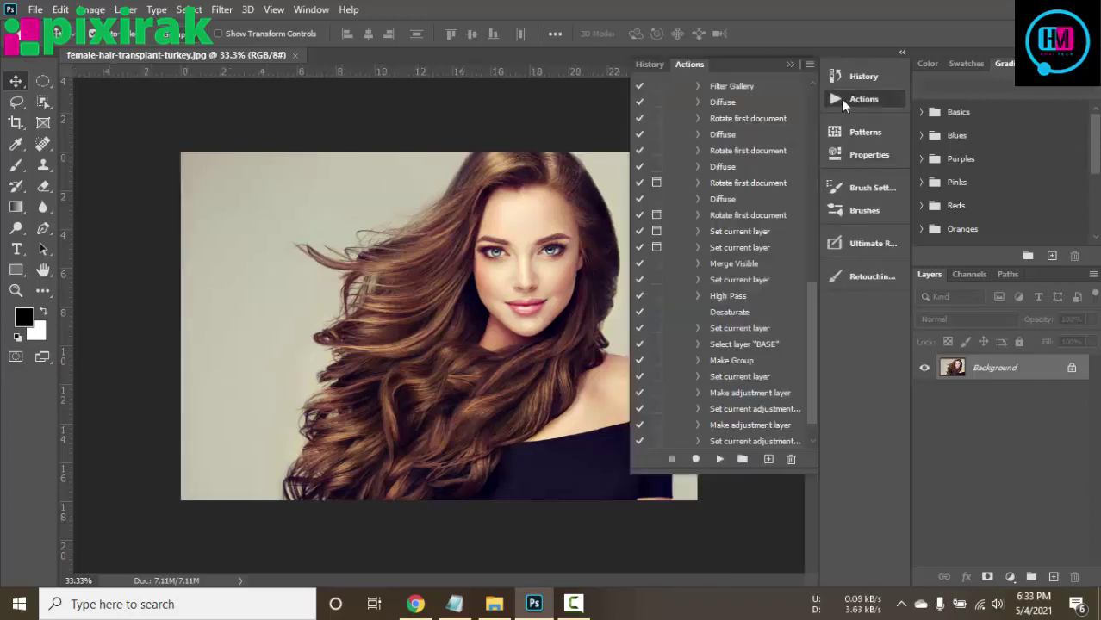
left_click(810, 65)
left_click(808, 62)
scroll(812, 206, "up", 2)
scroll(811, 206, "up", 2)
scroll(812, 206, "up", 5)
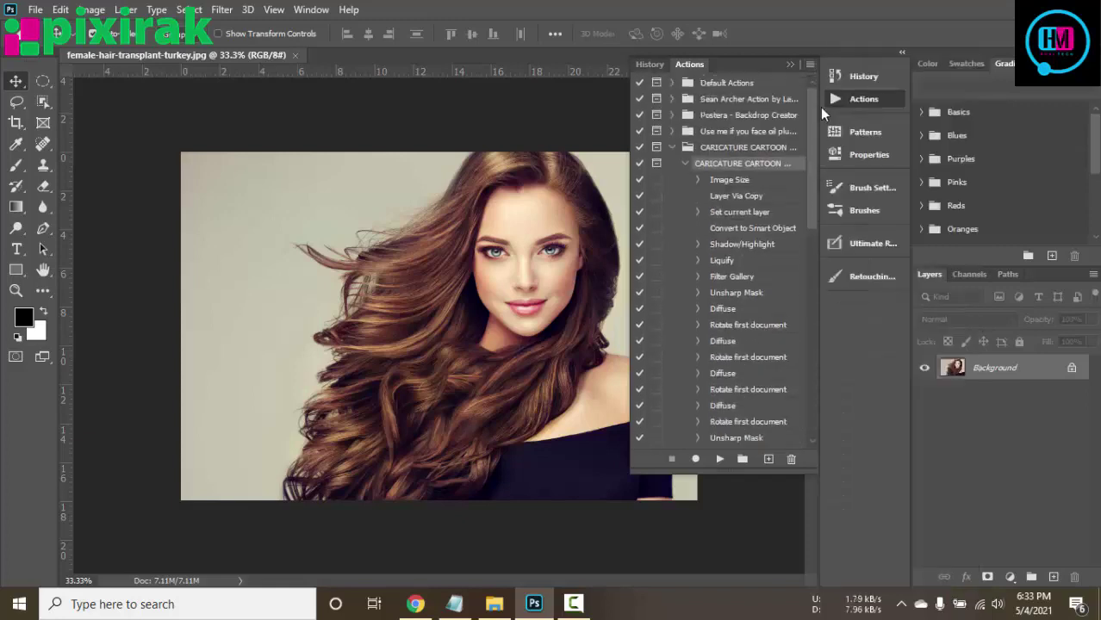
left_click(672, 148)
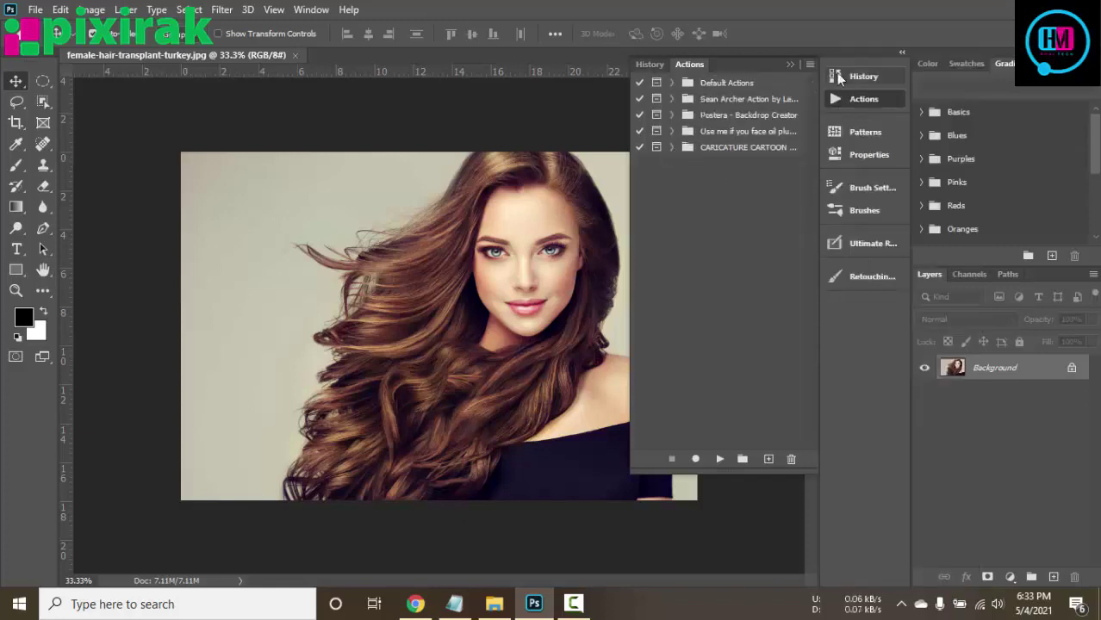
left_click(810, 64)
left_click(896, 366)
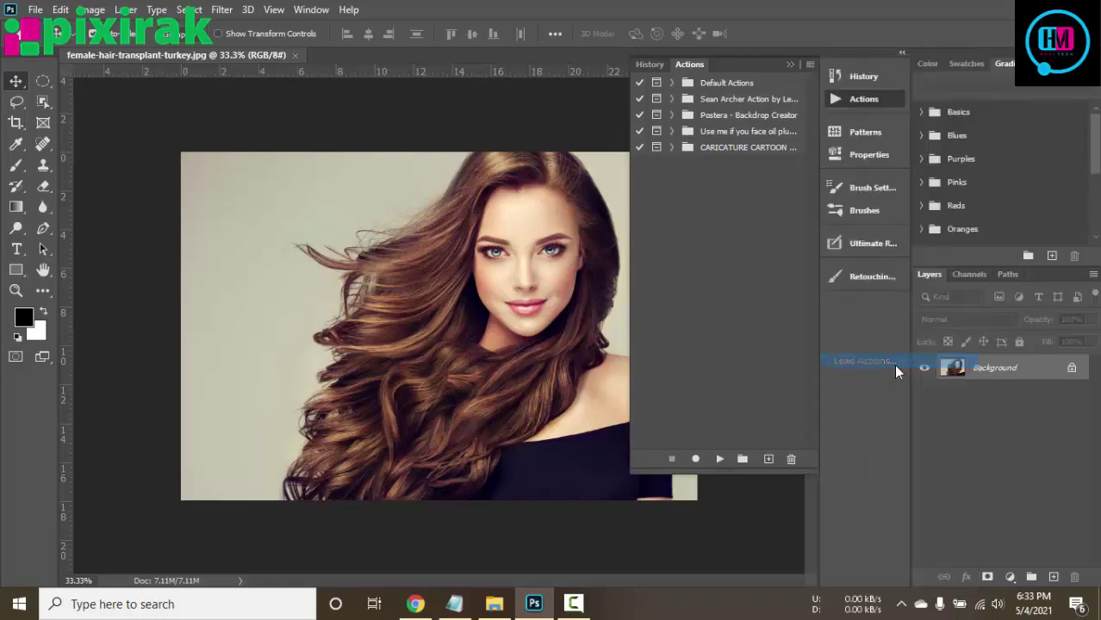
left_click(228, 122)
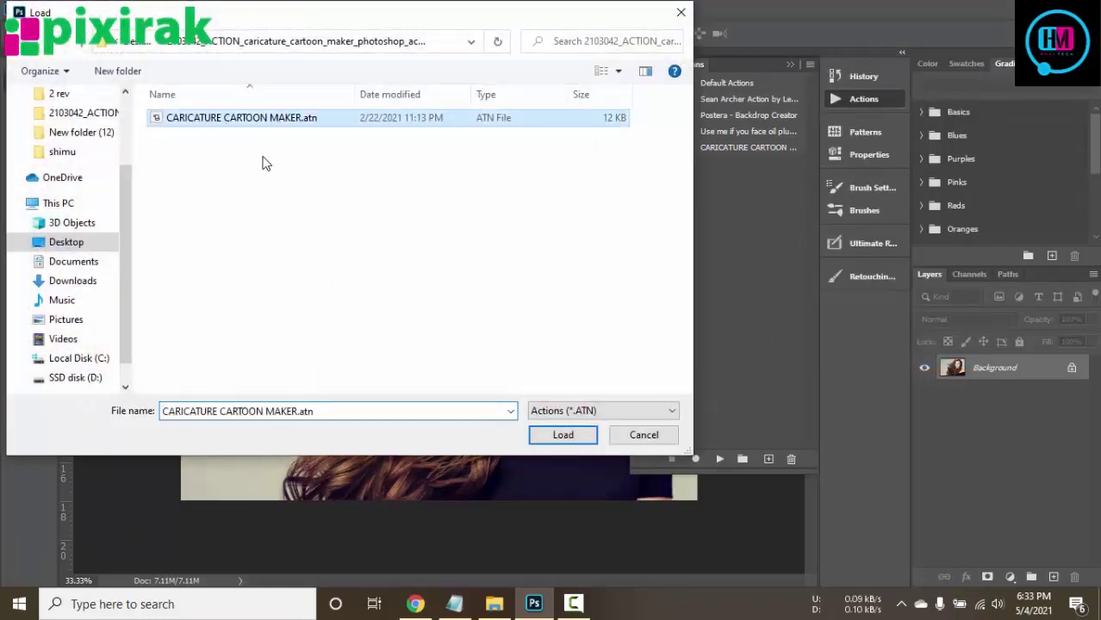
left_click(644, 437)
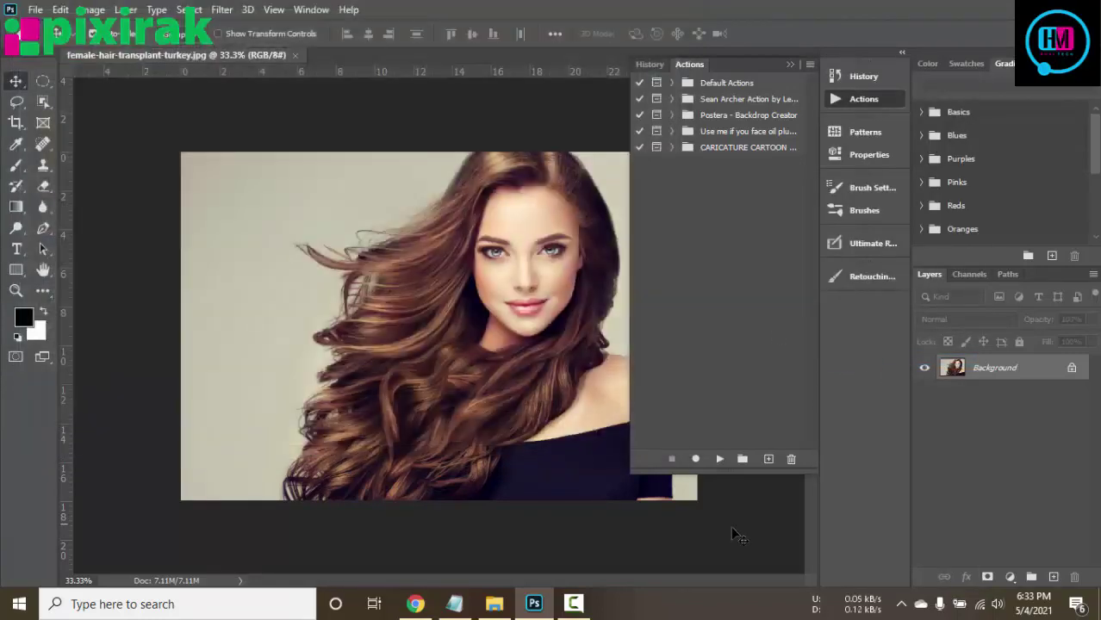
left_click(789, 64)
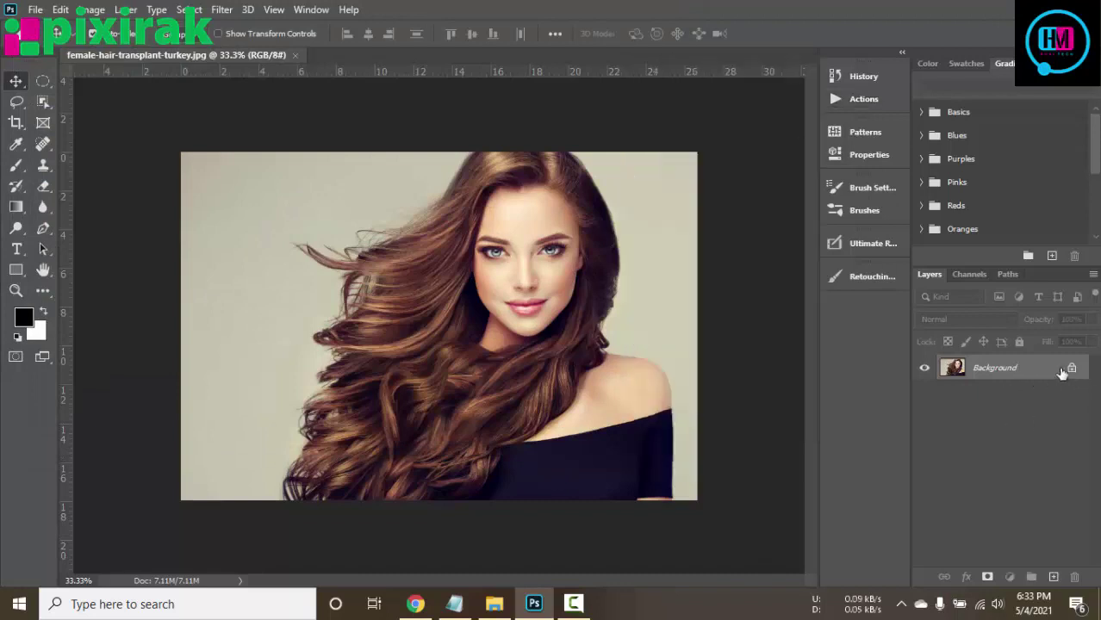
key("ctrl+j")
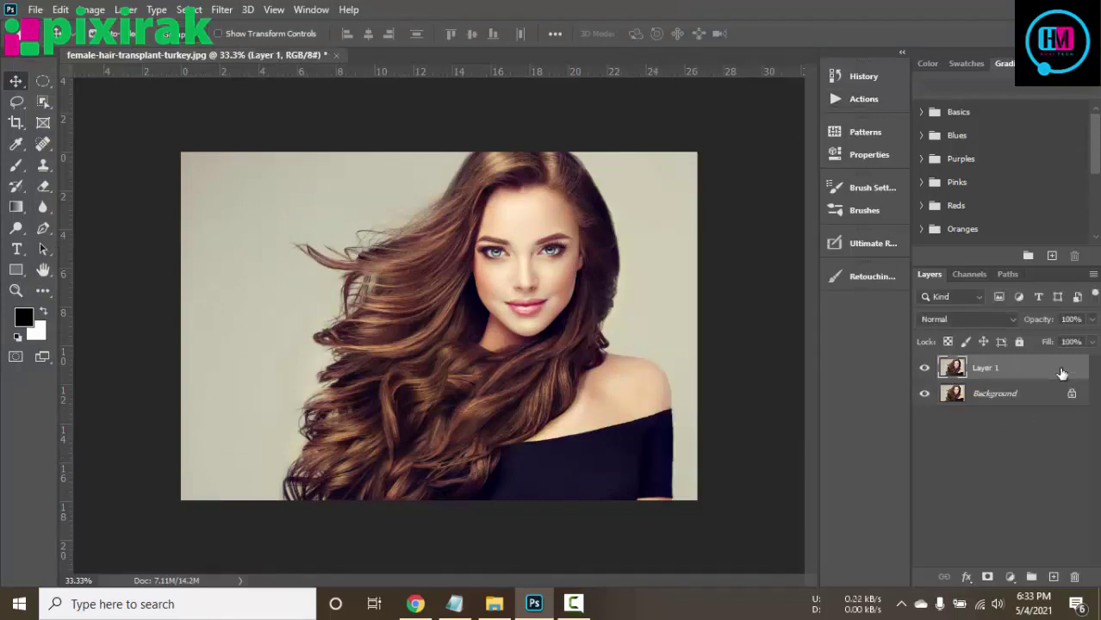
left_click(1060, 396)
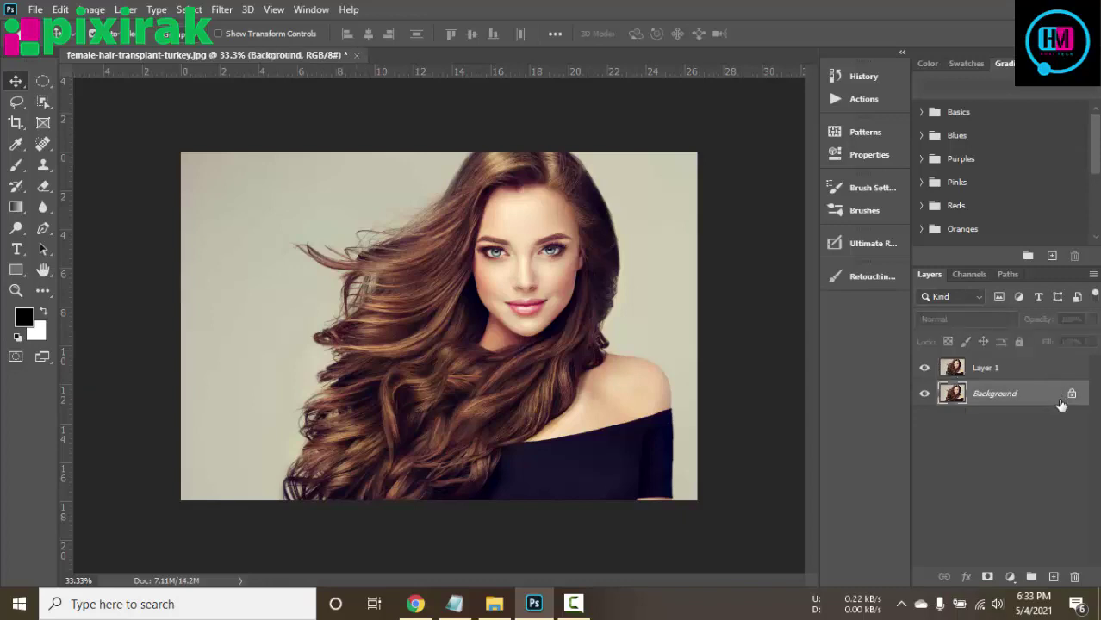
left_click(924, 393)
left_click(999, 370)
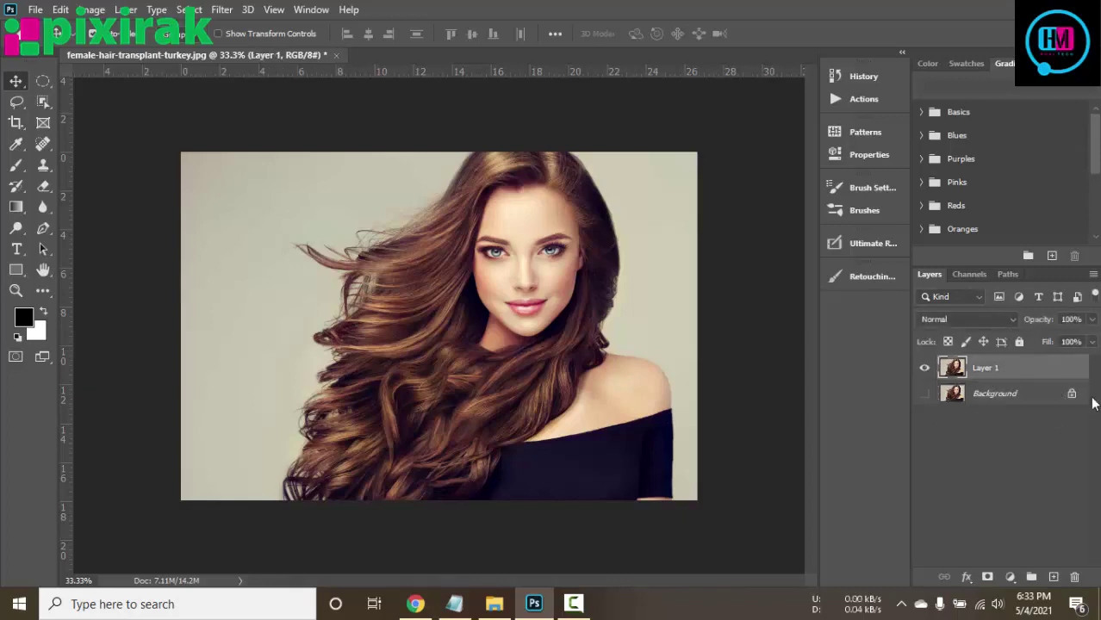
left_click(925, 394)
left_click_drag(1001, 378, 1015, 432)
left_click(925, 368)
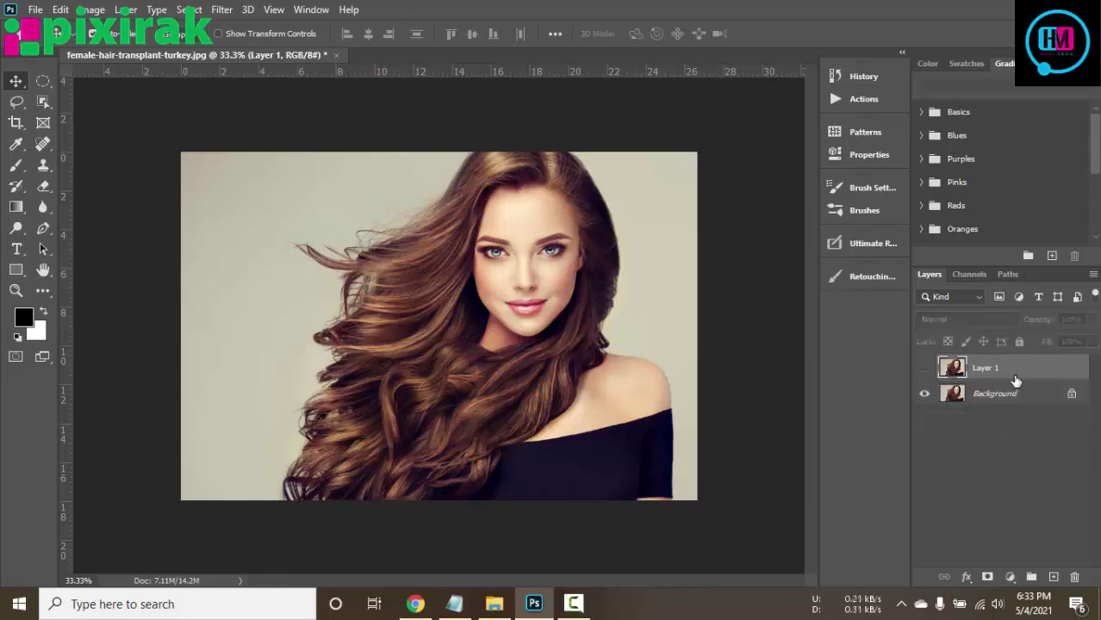
left_click(1001, 402)
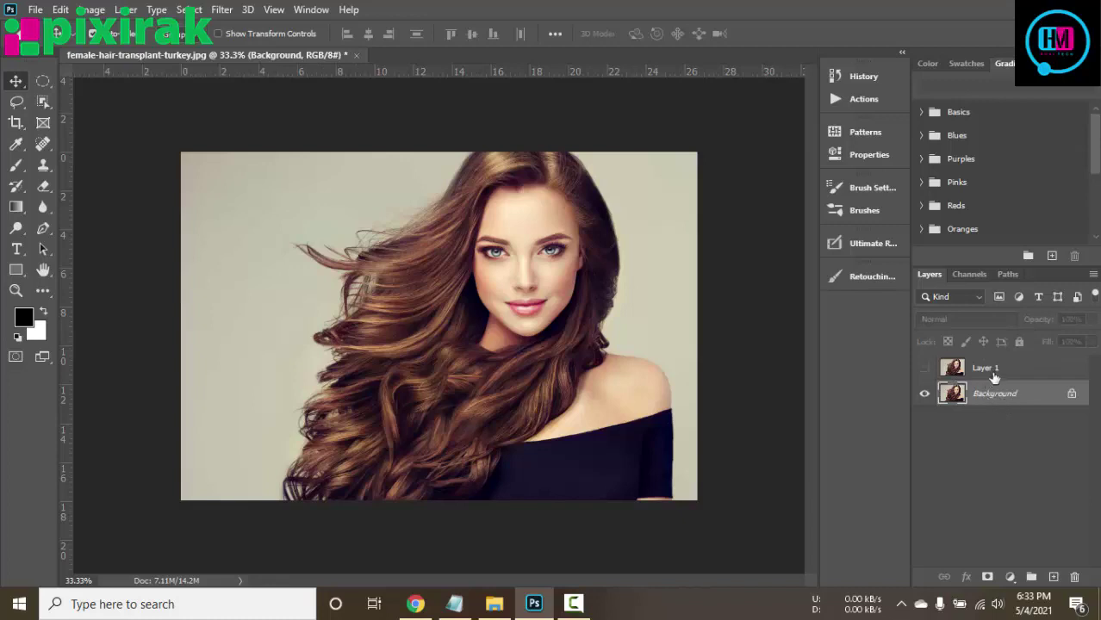
left_click(998, 378)
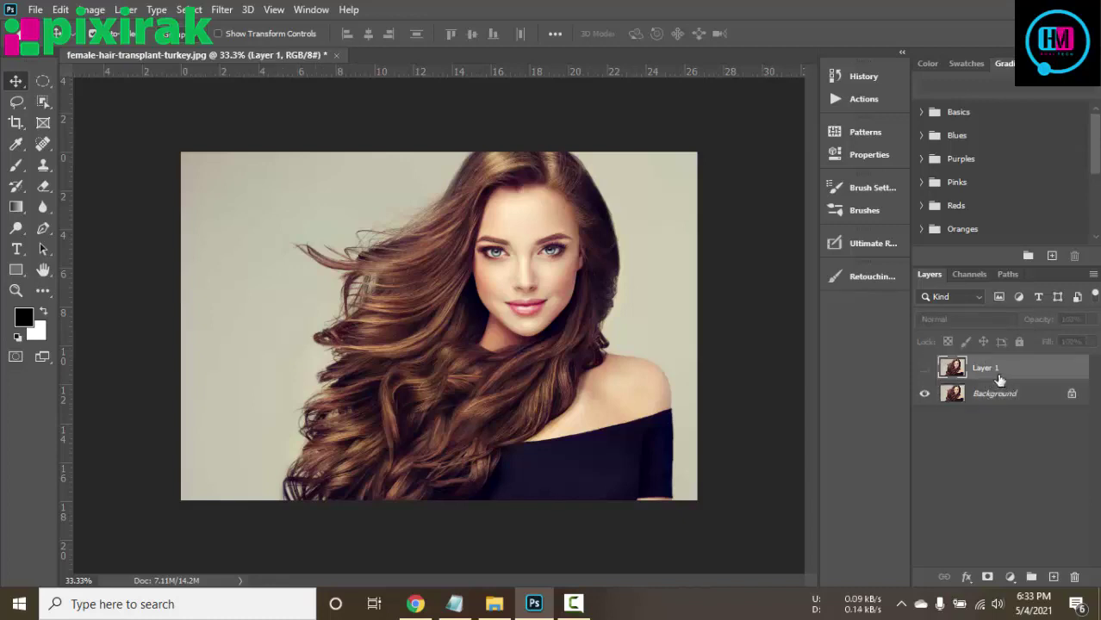
key("Delete")
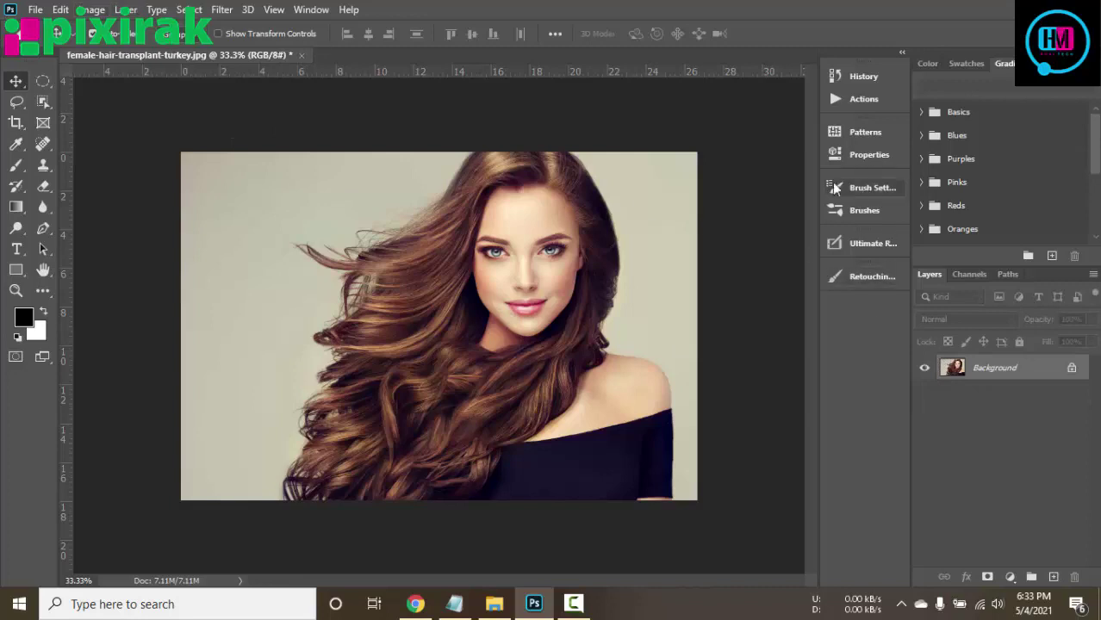
- Play the action in the CARICATURE CARTOON set from the Actions panel on the portrait
left_click(863, 98)
left_click(685, 151)
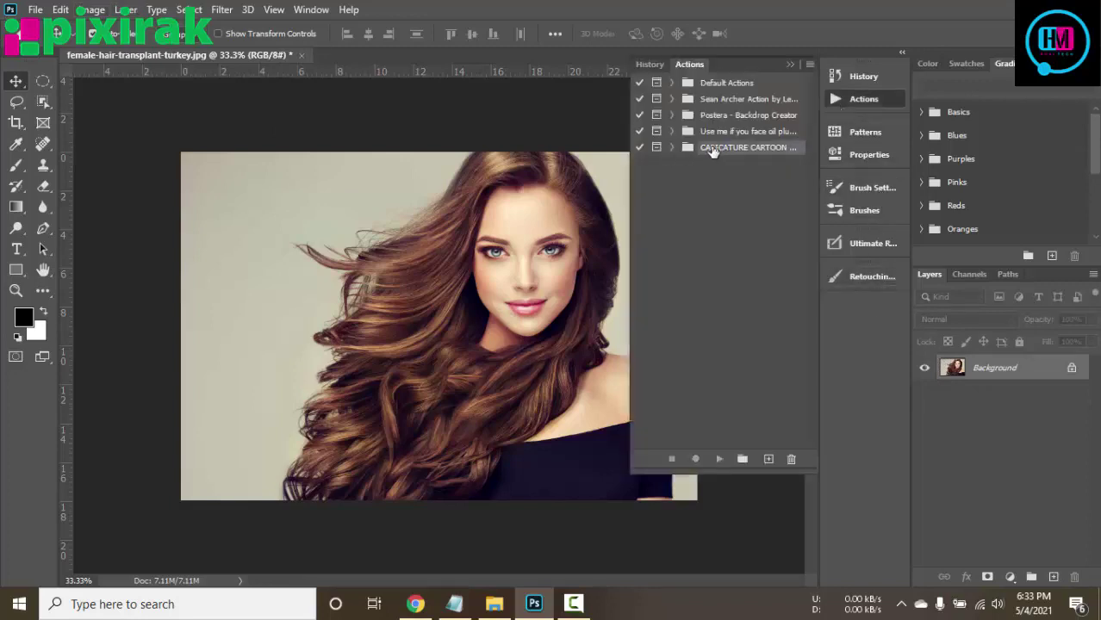
left_click(672, 147)
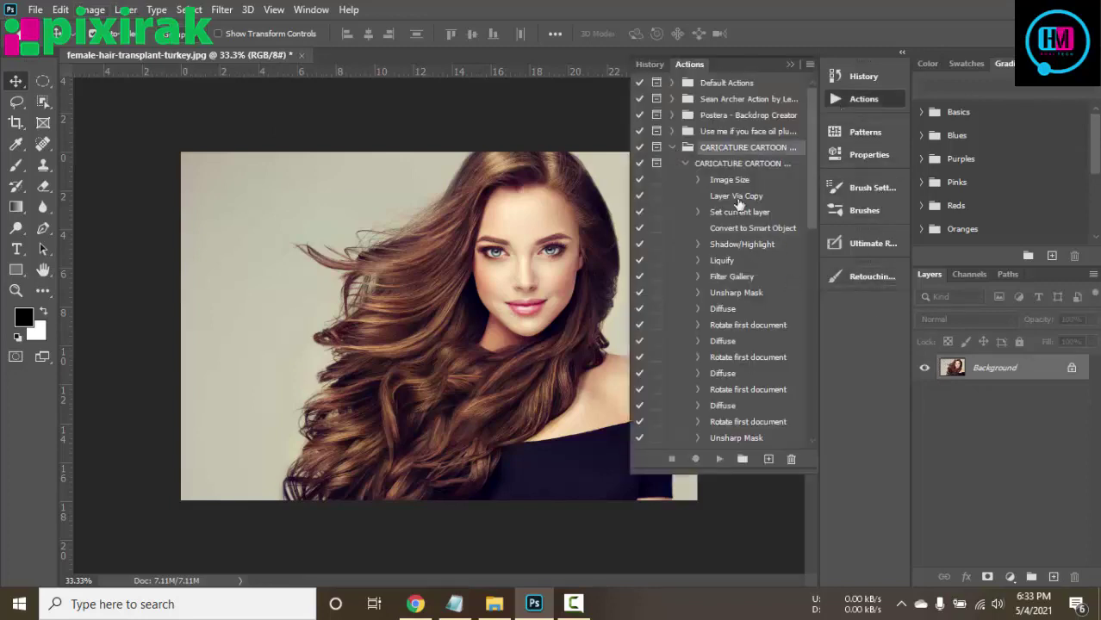
left_click(711, 168)
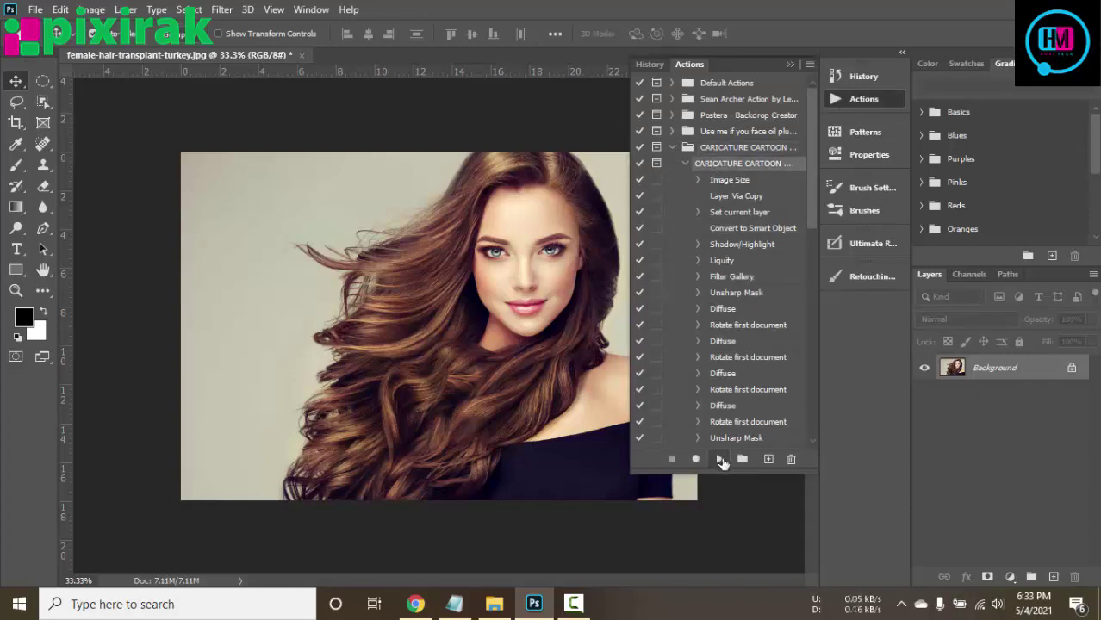
left_click(720, 459)
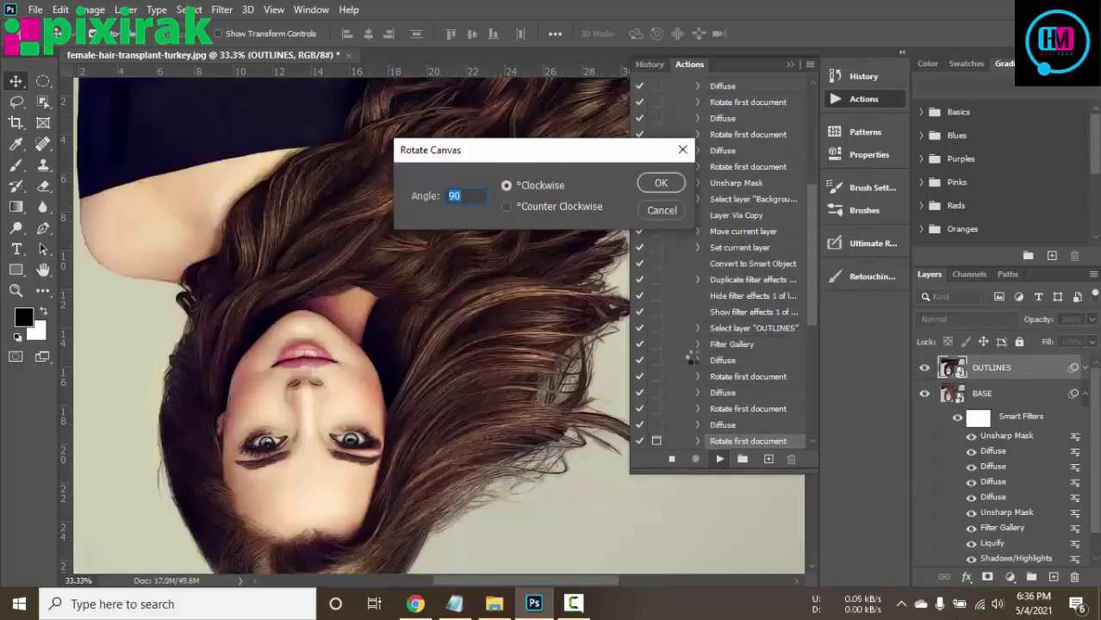
- Confirm both 90° clockwise canvas rotations so the caricature action completes
left_click(660, 185)
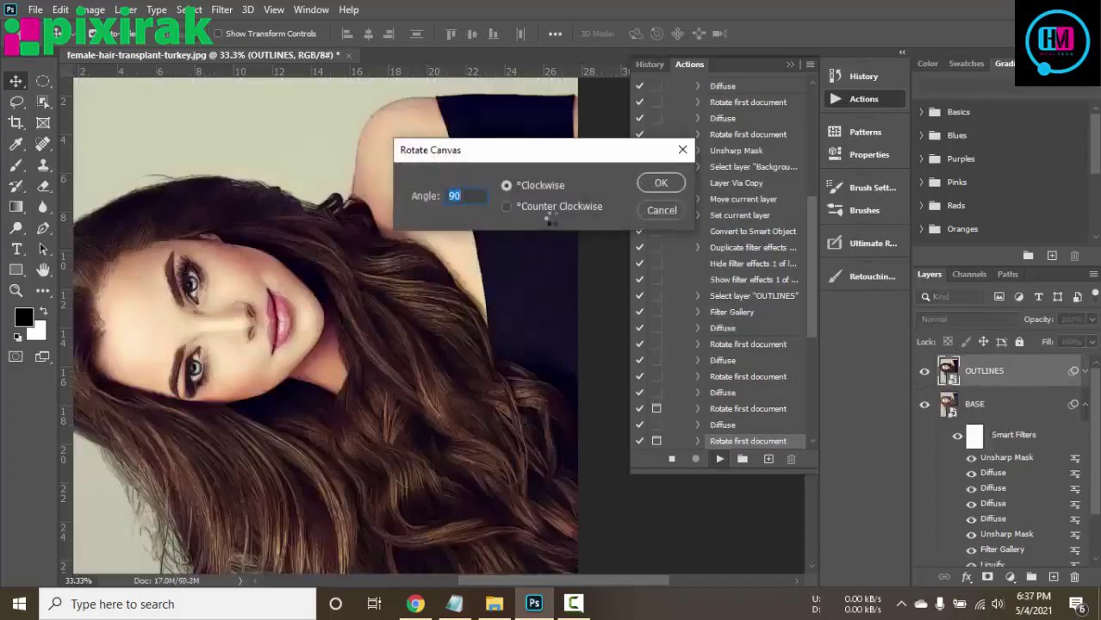
left_click(660, 182)
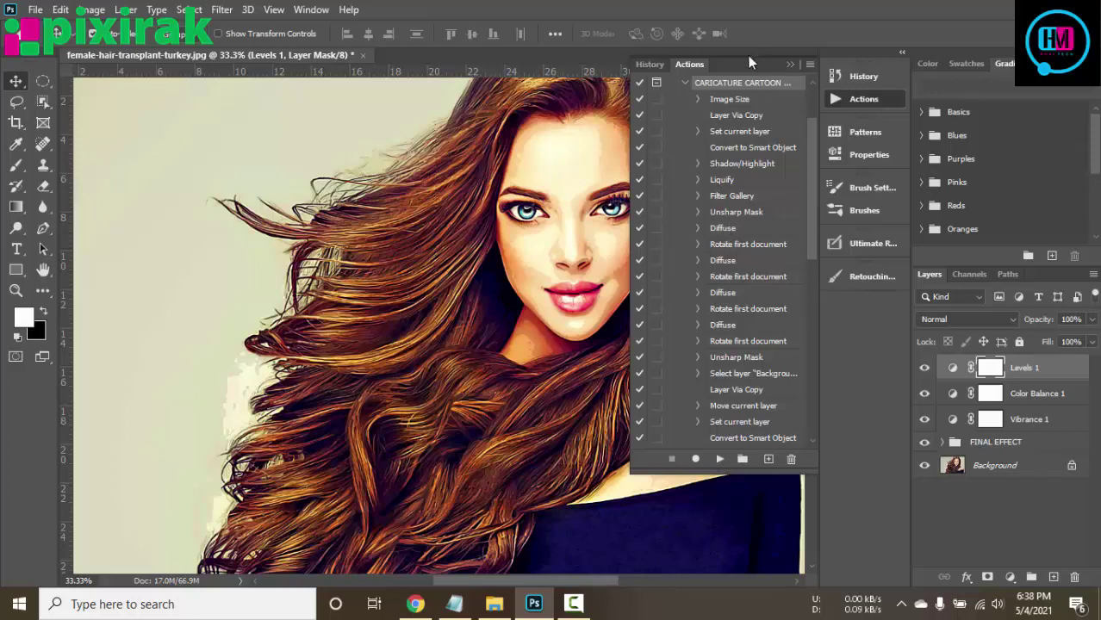
- Collapse the Actions panel and zoom out until the whole cartoon portrait fits
left_click(795, 65)
scroll(724, 199, "down", 1)
scroll(705, 239, "down", 1)
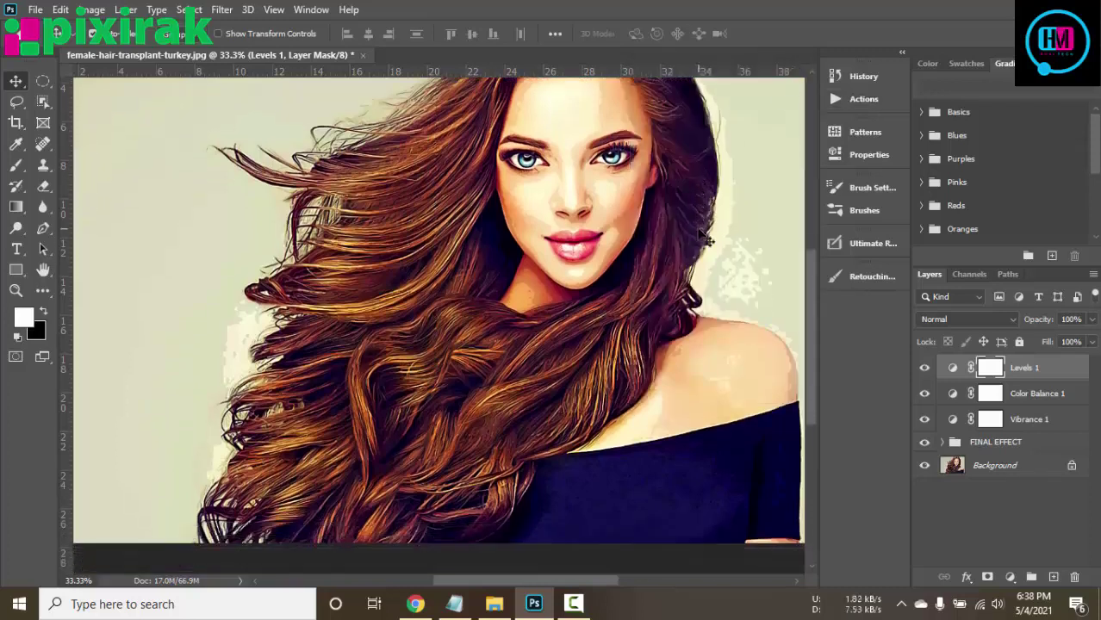
scroll(704, 240, "down", 1)
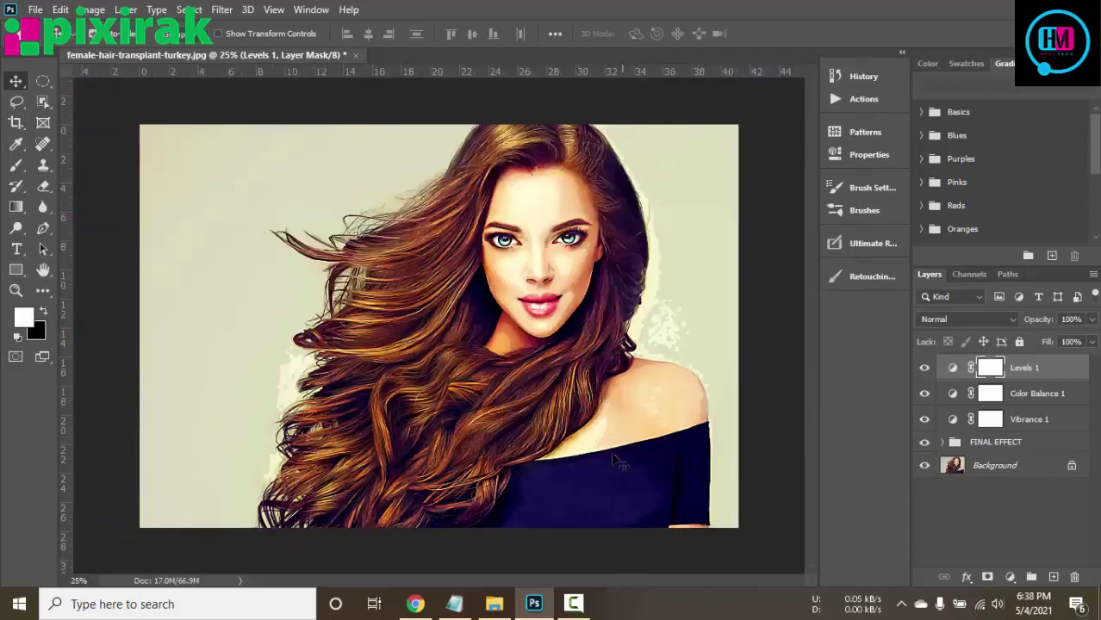
left_click(562, 610)
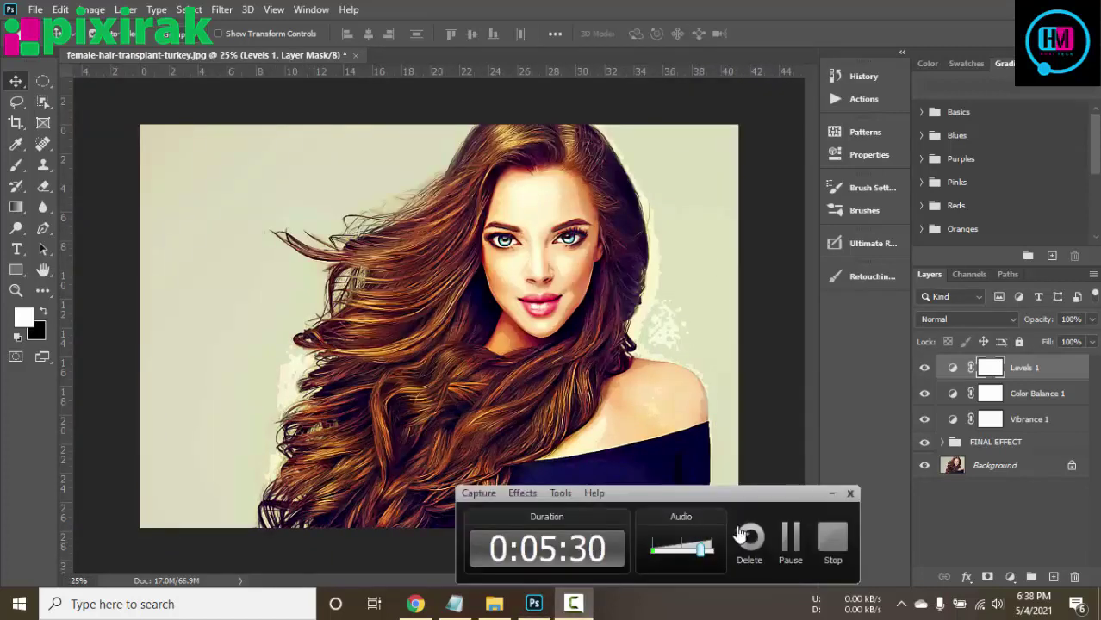